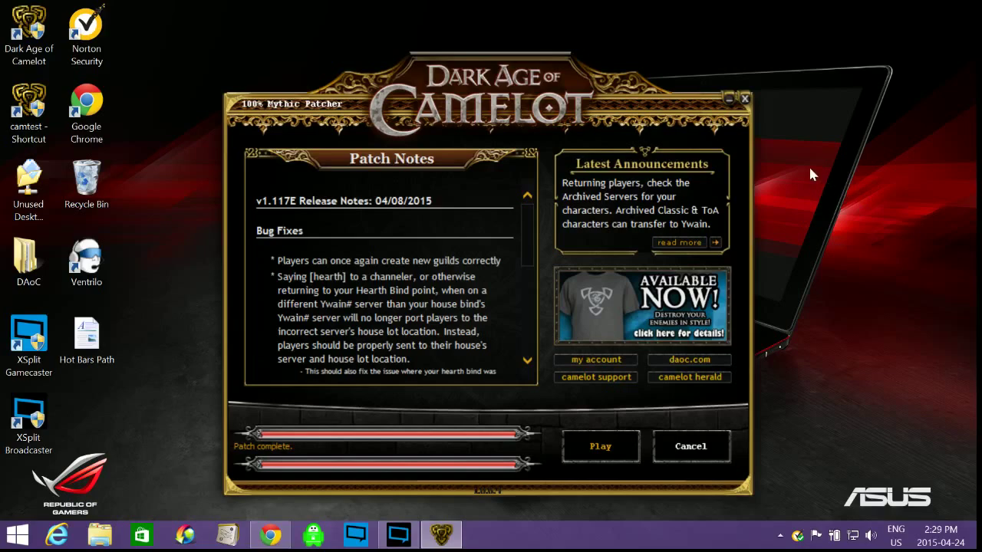
# Minimize the patcher and create a desktop folder named 'hot bars April 24 2015'
pyautogui.click(728, 100)
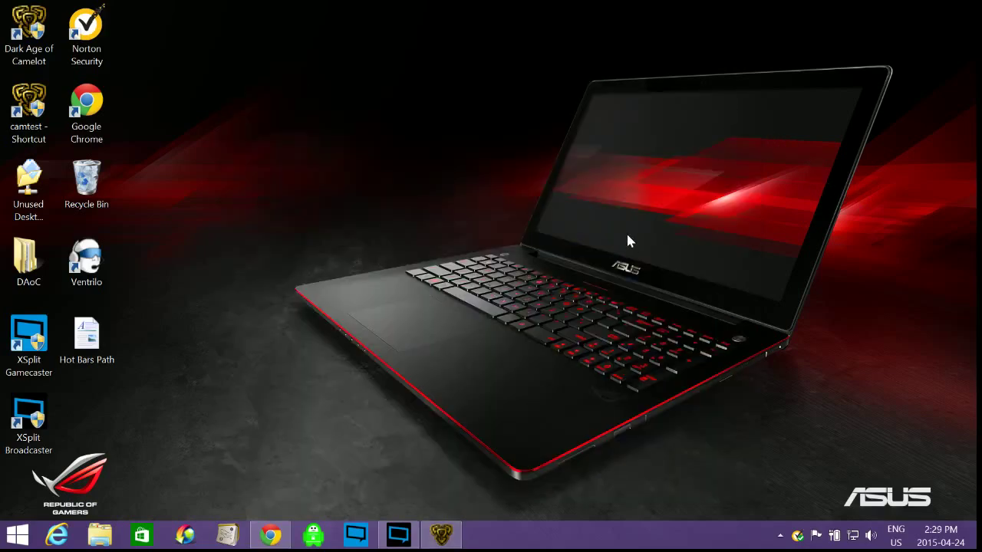
pyautogui.rightClick(462, 163)
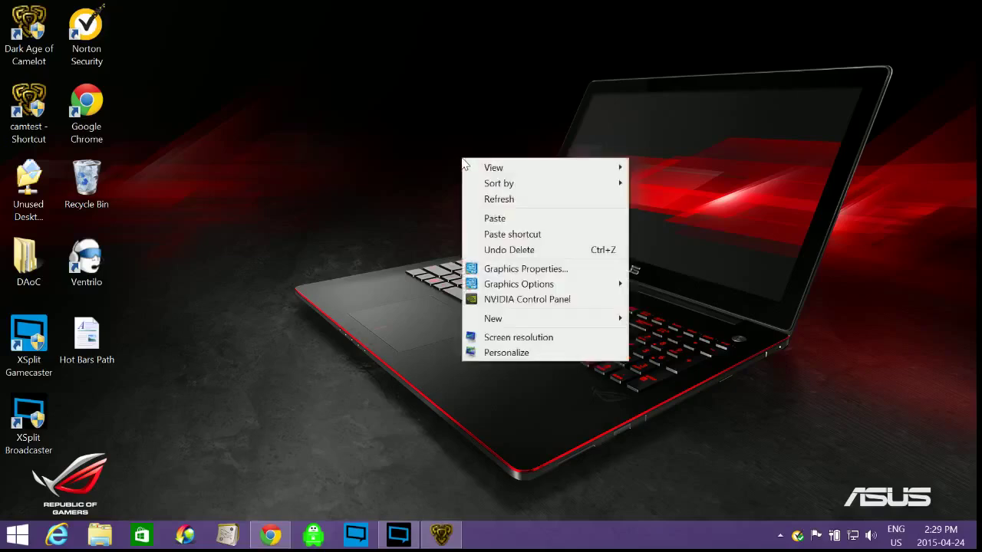
pyautogui.moveTo(514, 321)
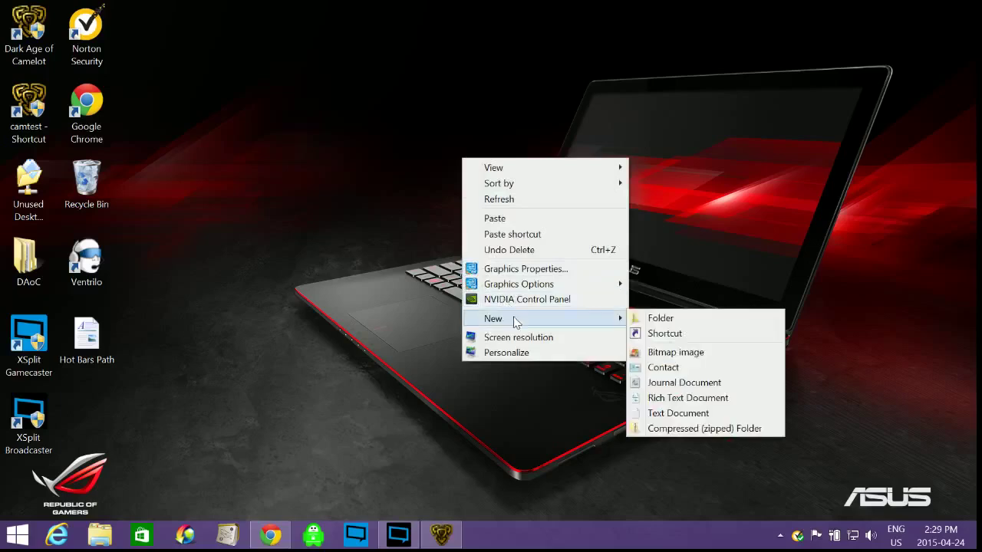
pyautogui.click(676, 319)
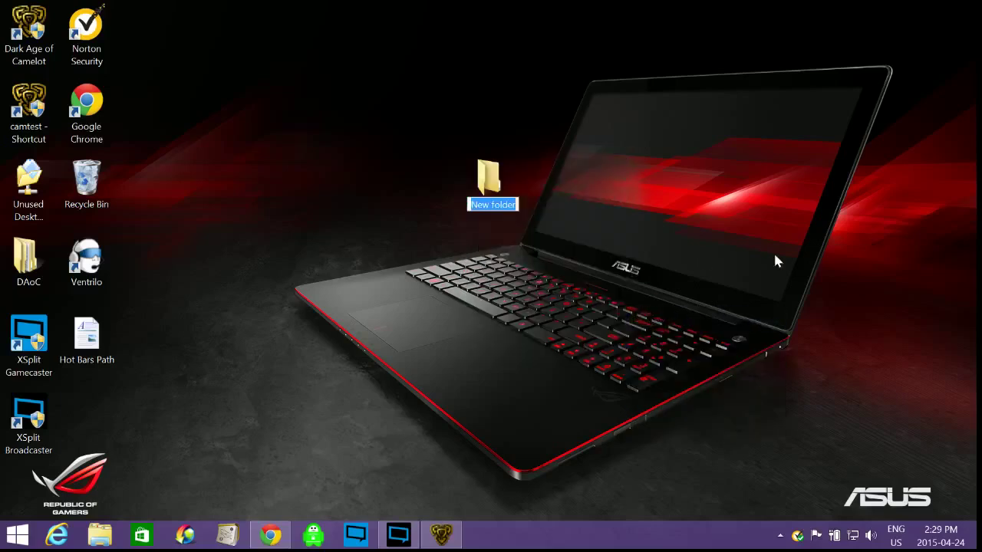
pyautogui.write('hot ba')
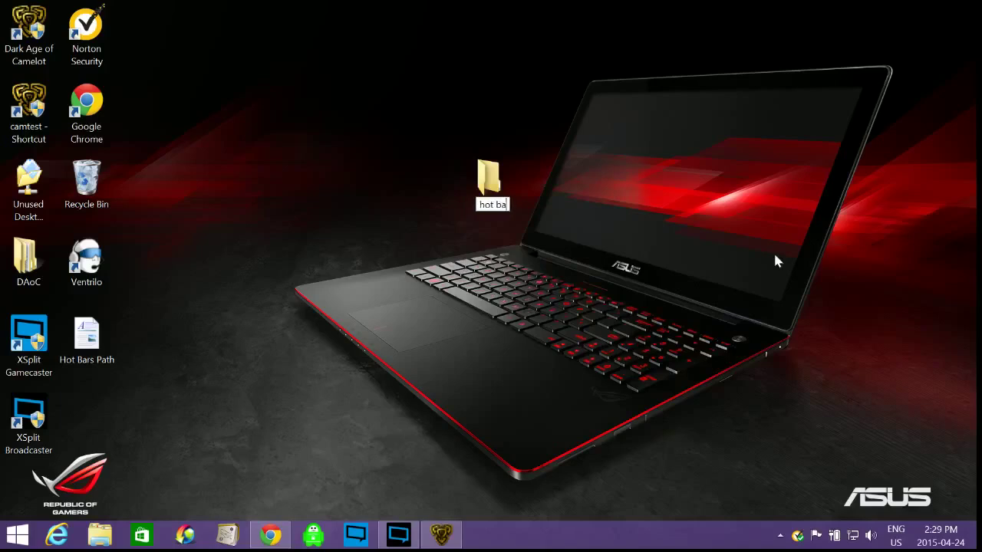
pyautogui.write('rs April')
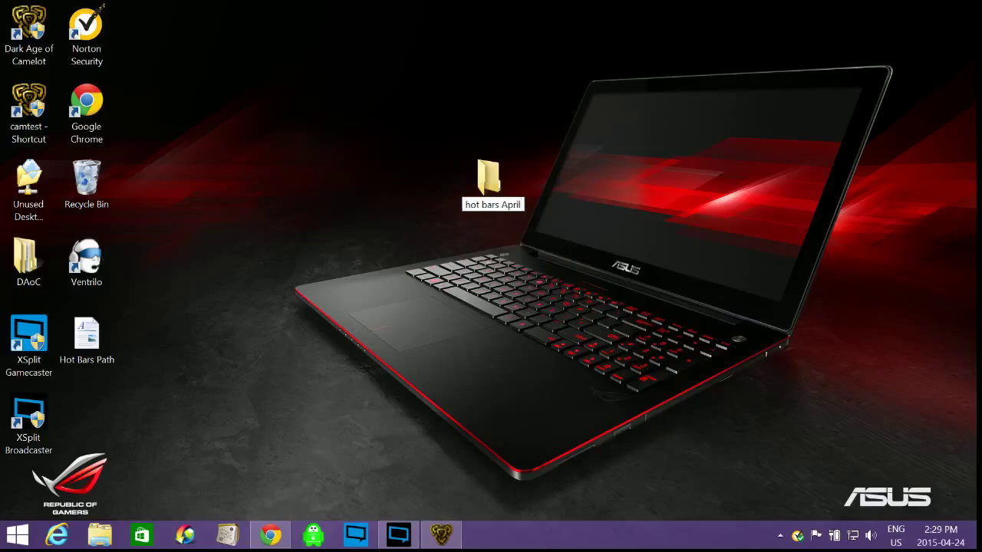
pyautogui.write(' 24 2015')
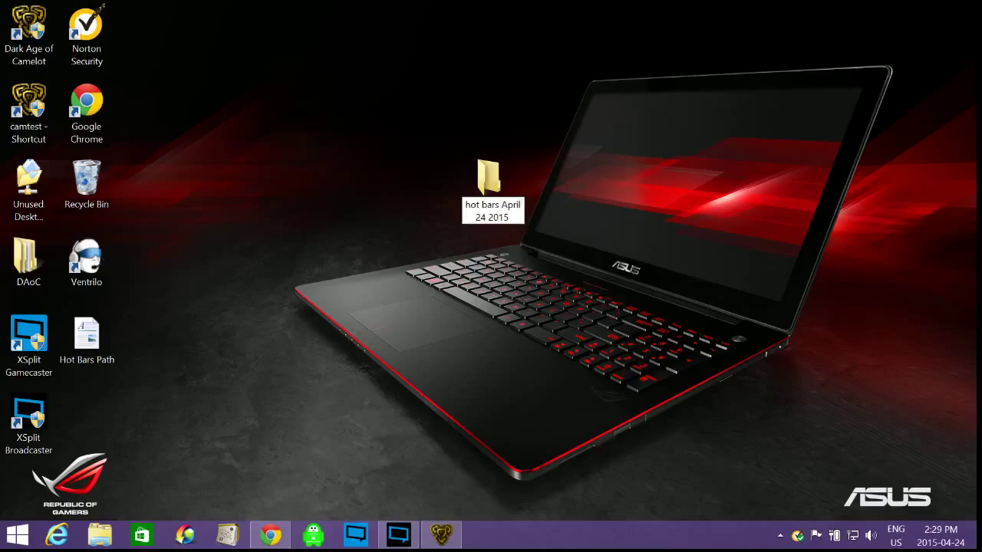
pyautogui.press('Return')
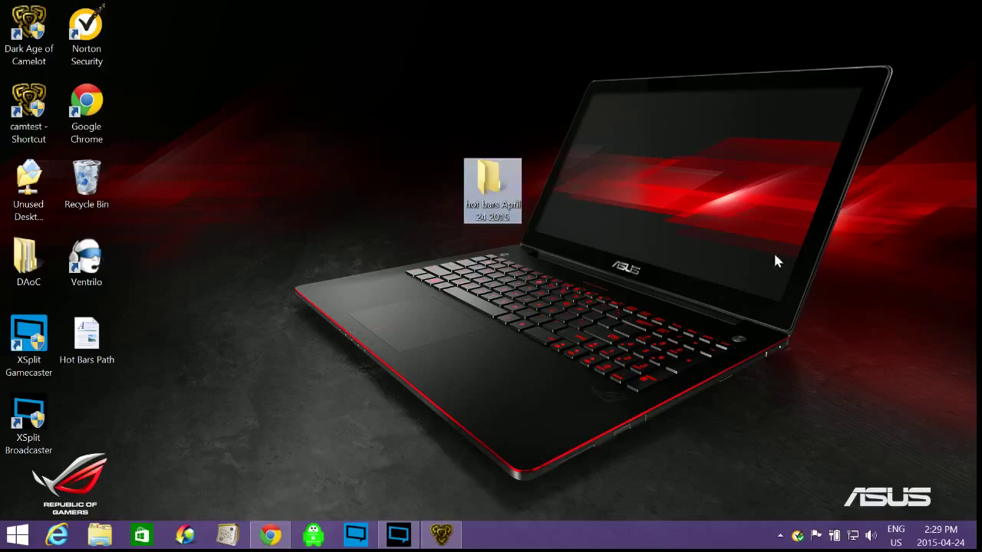
# Browse from C: through Users, AppData, Roaming, Electronic Arts and Dark Age of Camelot into LotM
pyautogui.click(100, 537)
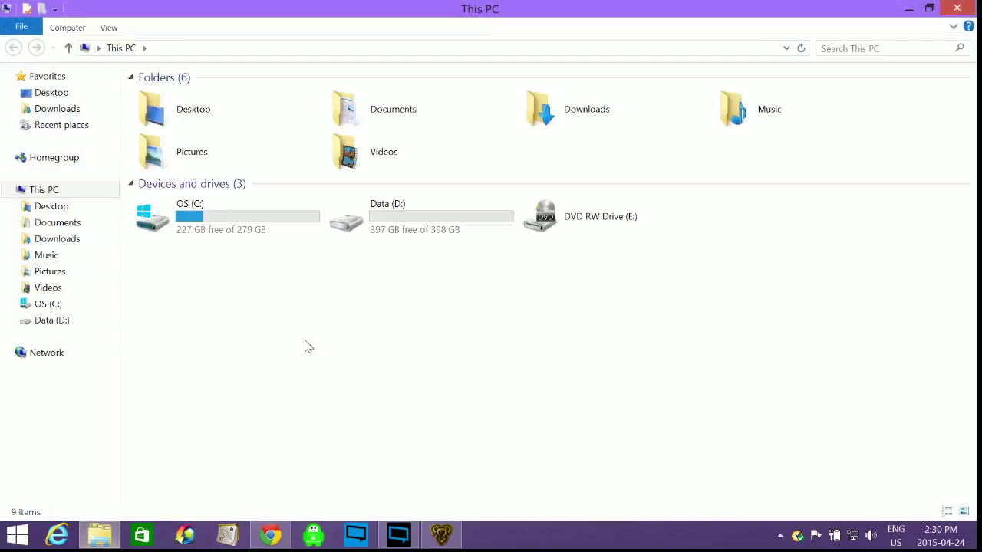
pyautogui.click(47, 307)
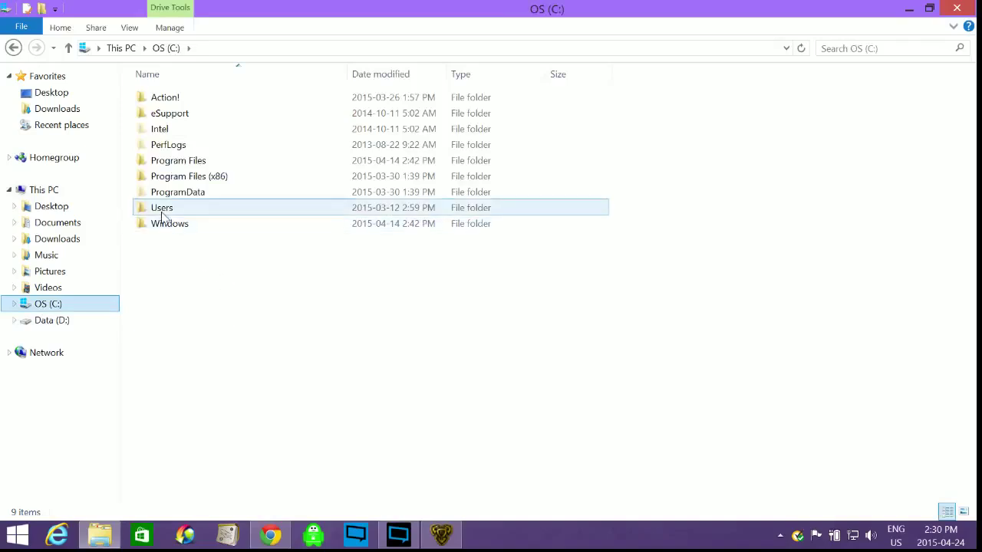
pyautogui.doubleClick(162, 216)
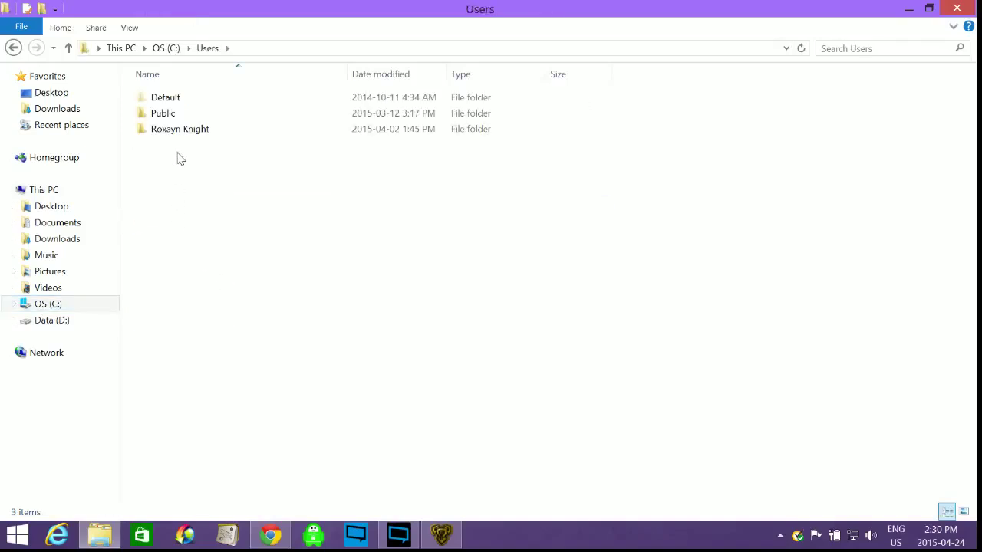
pyautogui.moveTo(178, 134)
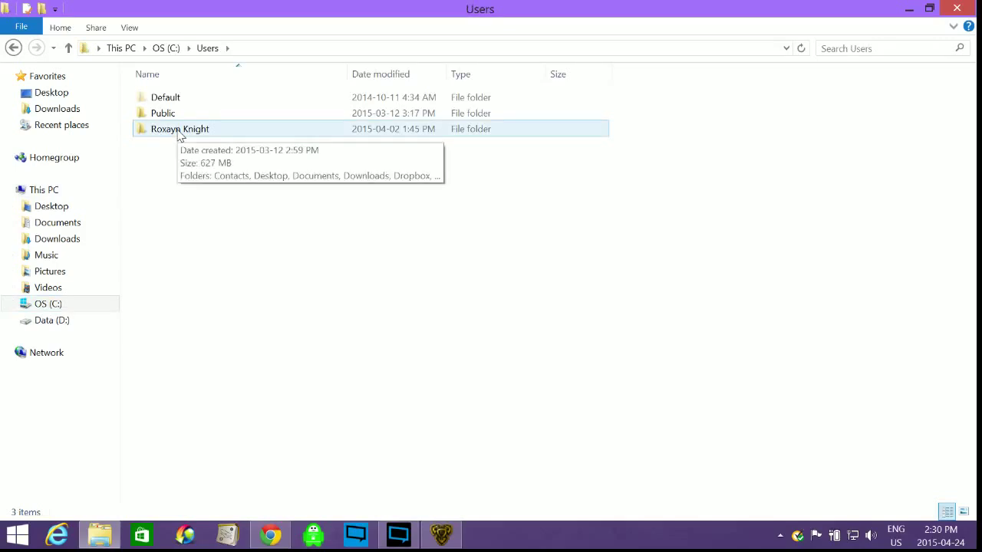
pyautogui.doubleClick(179, 132)
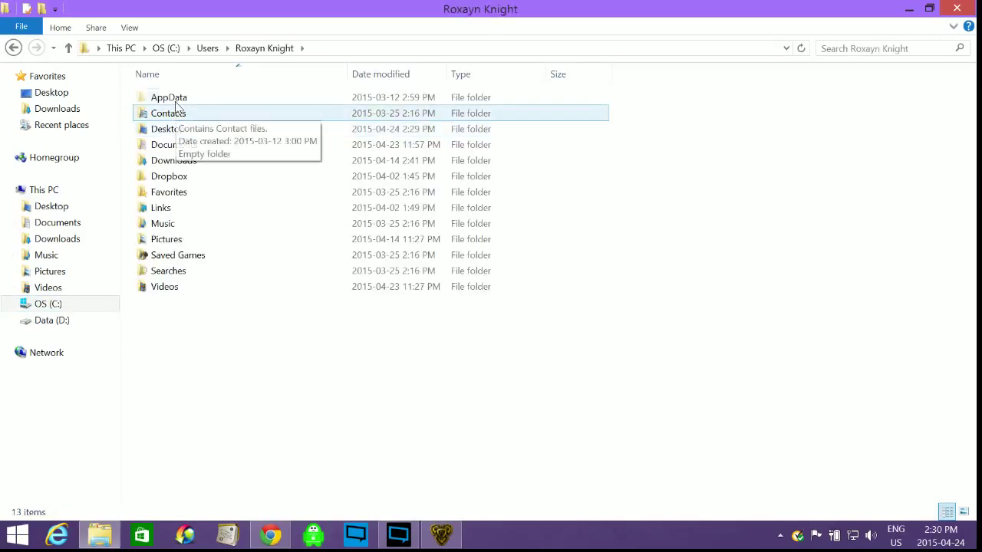
pyautogui.doubleClick(176, 102)
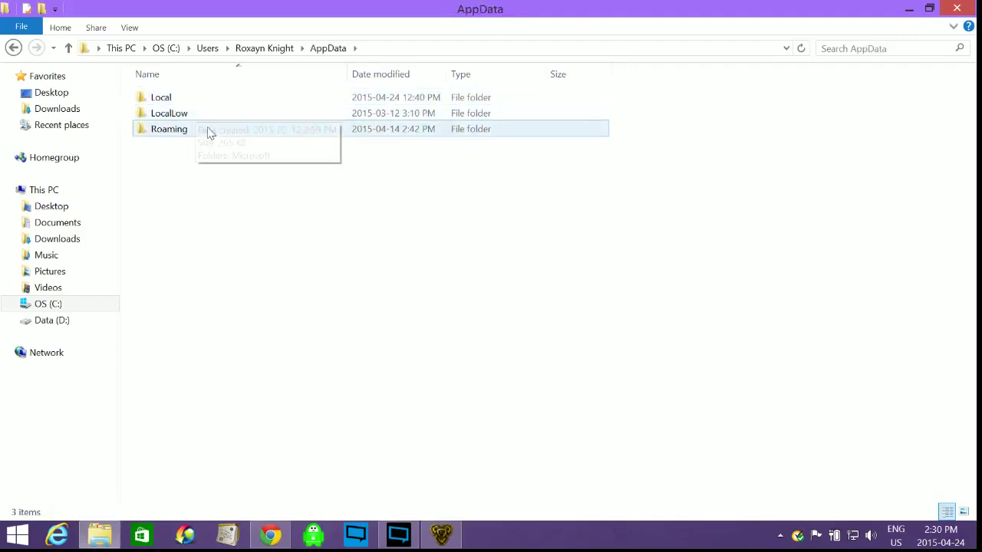
pyautogui.doubleClick(188, 135)
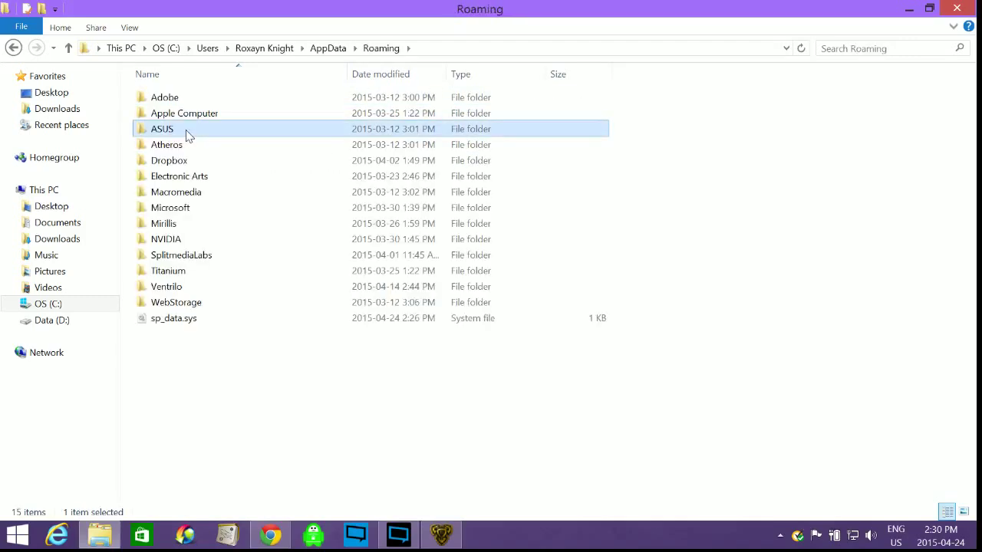
pyautogui.doubleClick(191, 181)
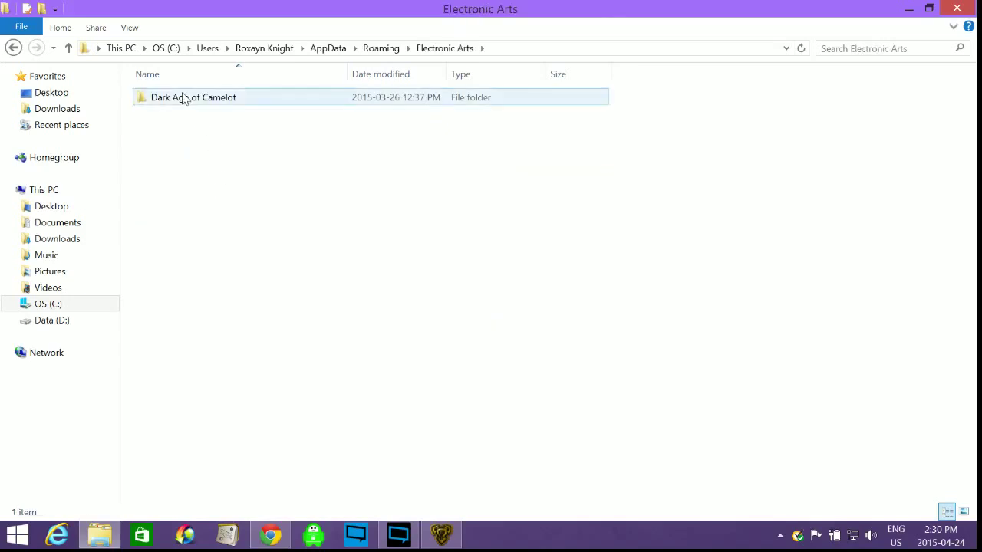
pyautogui.doubleClick(185, 105)
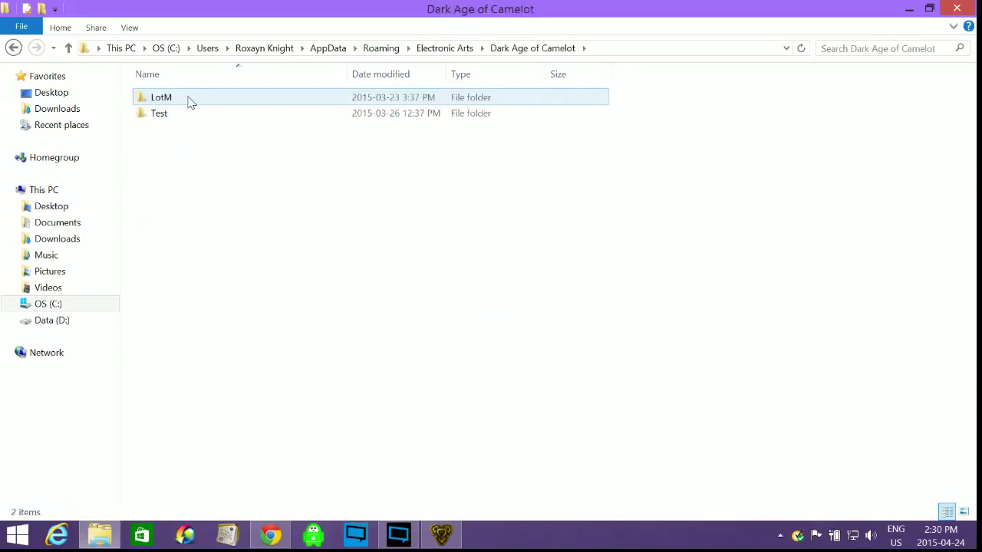
pyautogui.doubleClick(191, 102)
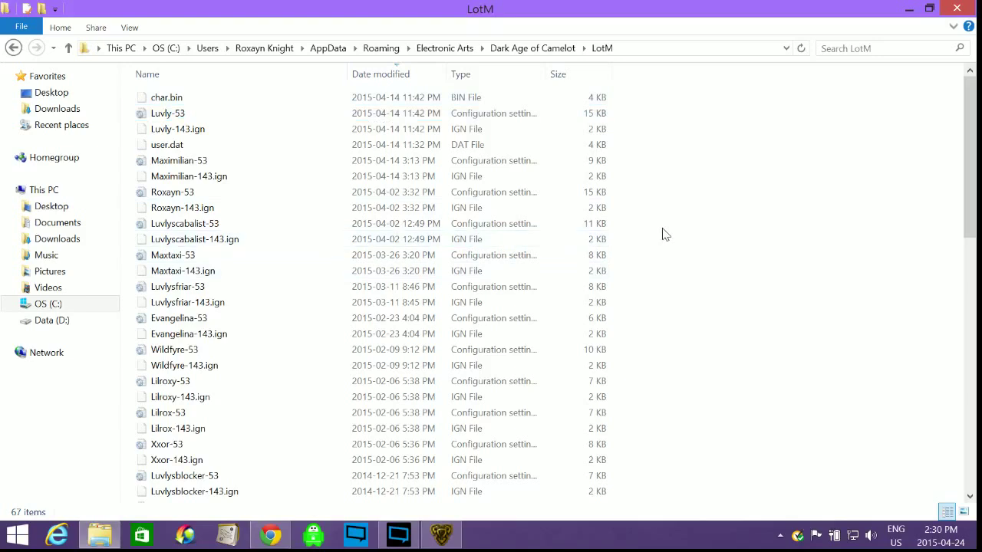
# Select all 67 hotbar files in the LotM folder and copy them
pyautogui.click(59, 27)
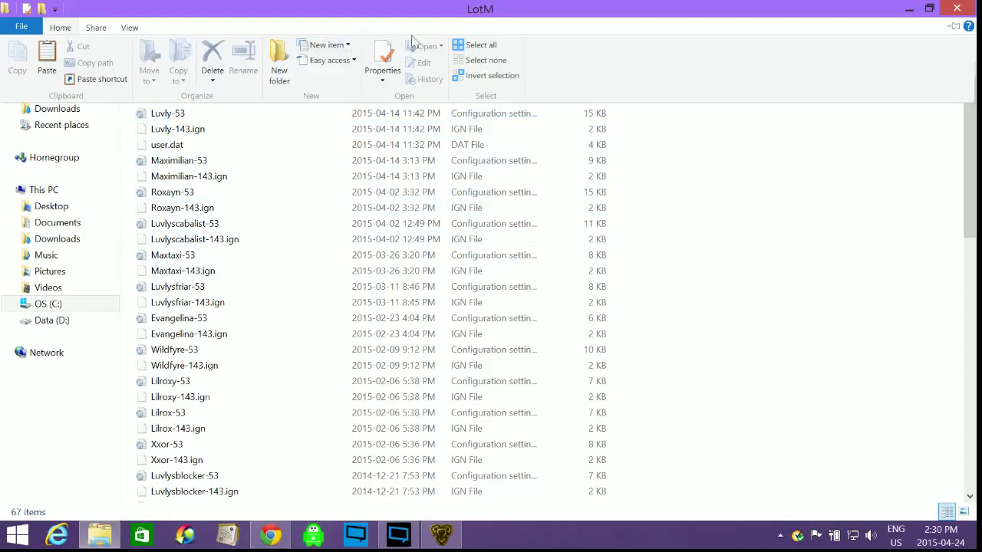
pyautogui.click(481, 48)
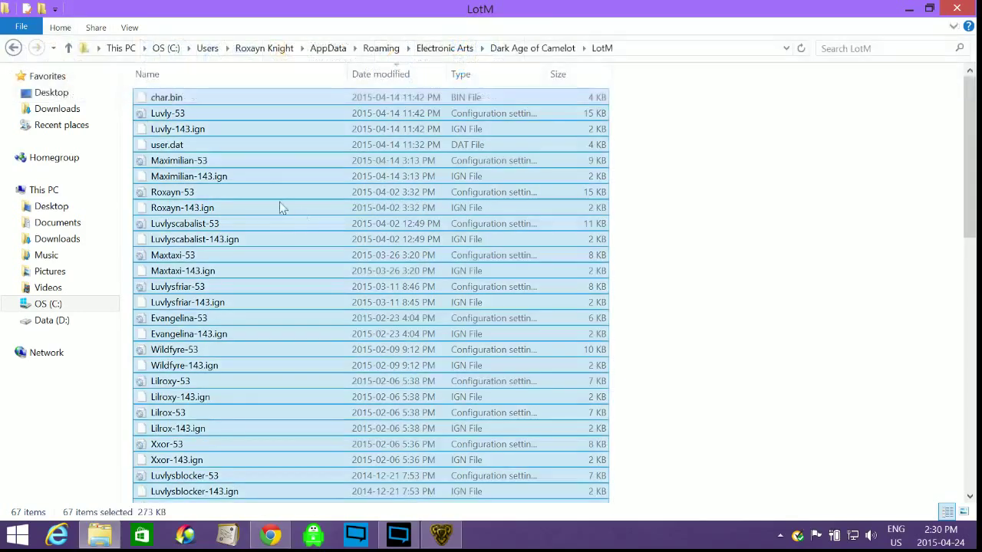
pyautogui.rightClick(290, 146)
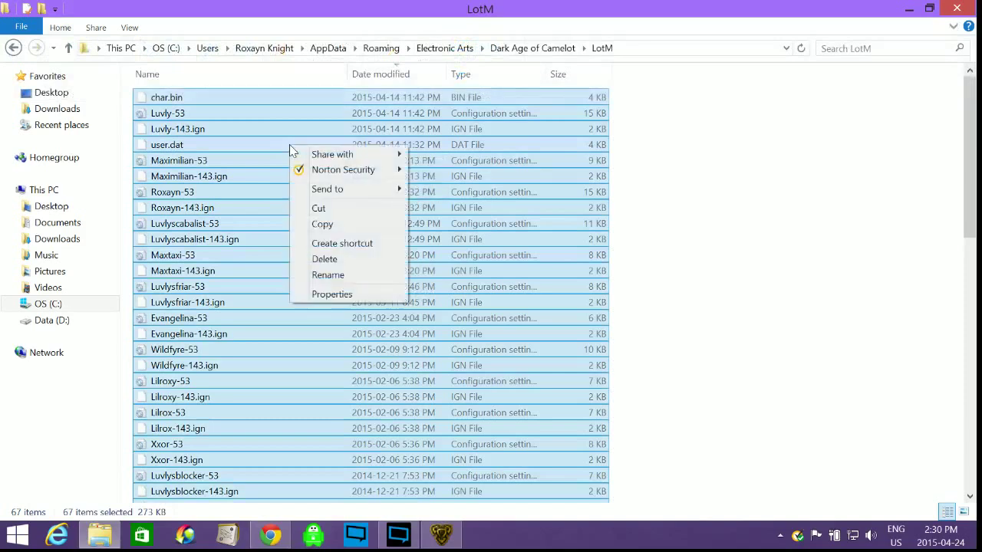
pyautogui.click(338, 224)
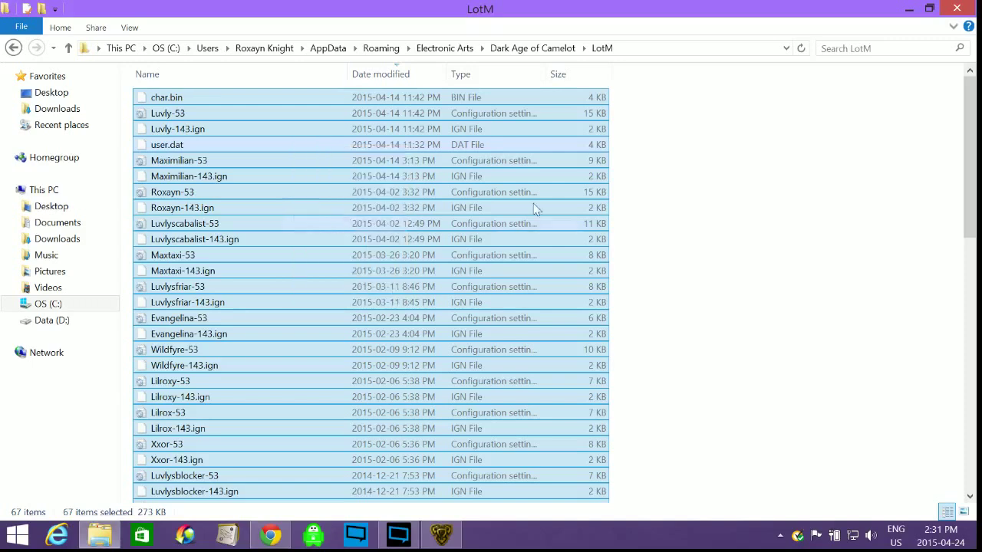
# Paste the 67 copied files into the empty 'hot bars April 24 2015' folder and review them
pyautogui.click(955, 11)
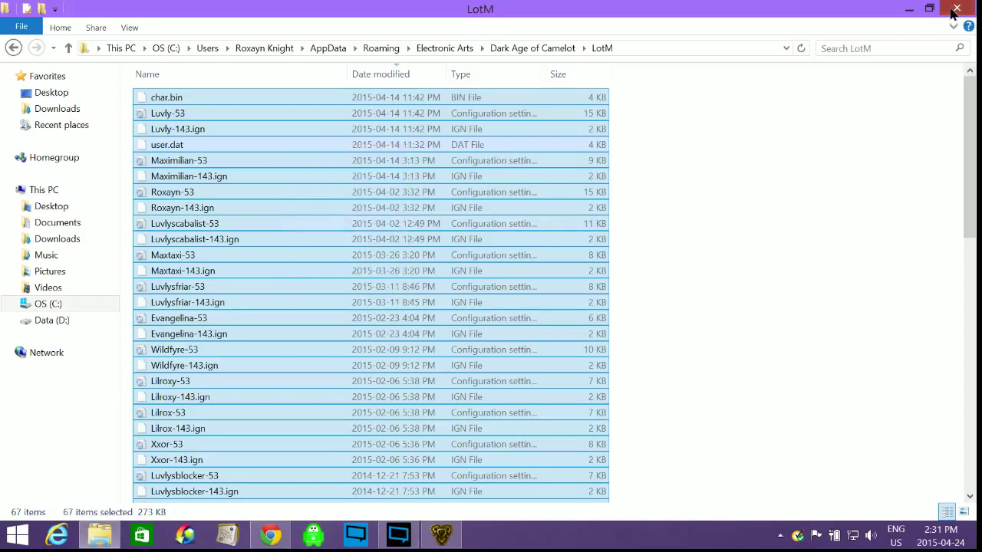
pyautogui.doubleClick(504, 194)
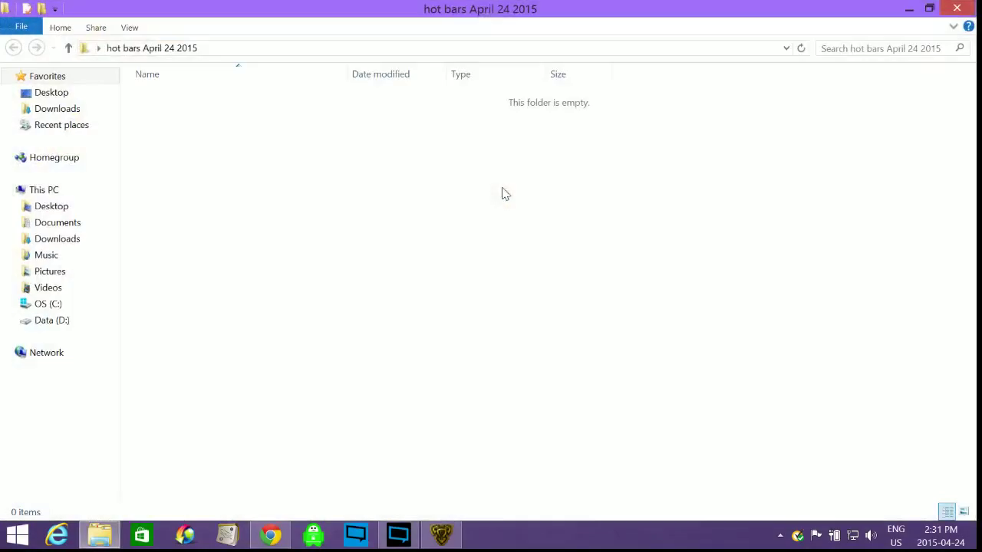
pyautogui.rightClick(324, 224)
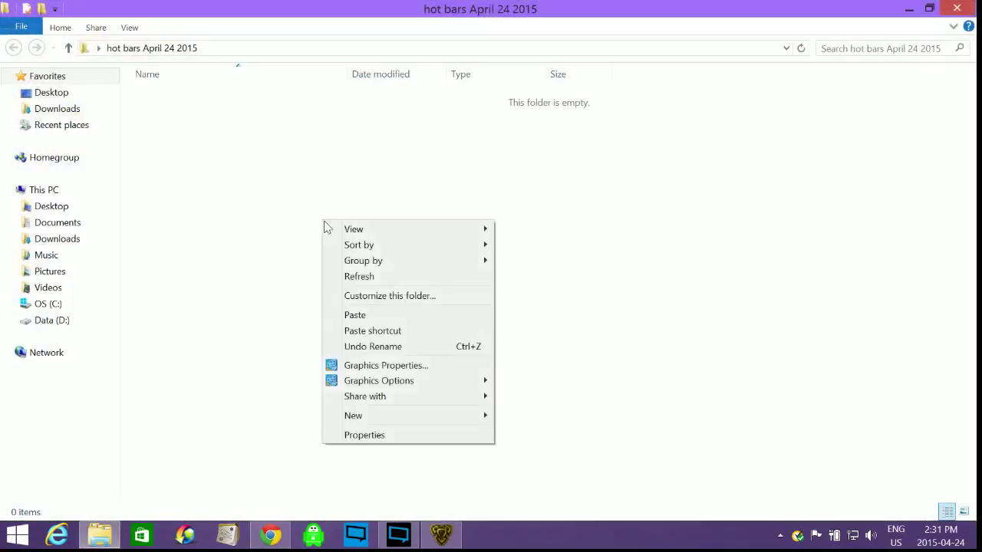
pyautogui.click(404, 315)
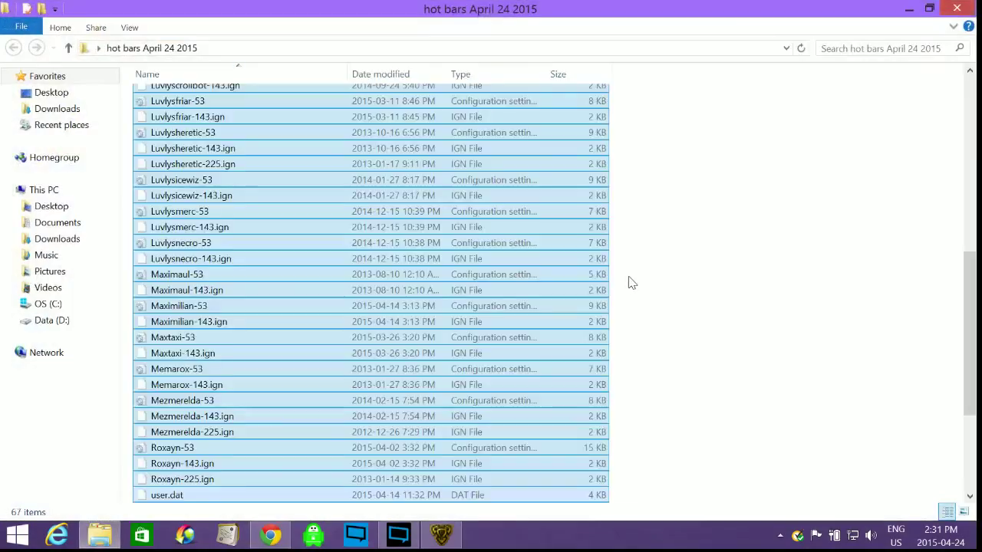
pyautogui.click(709, 251)
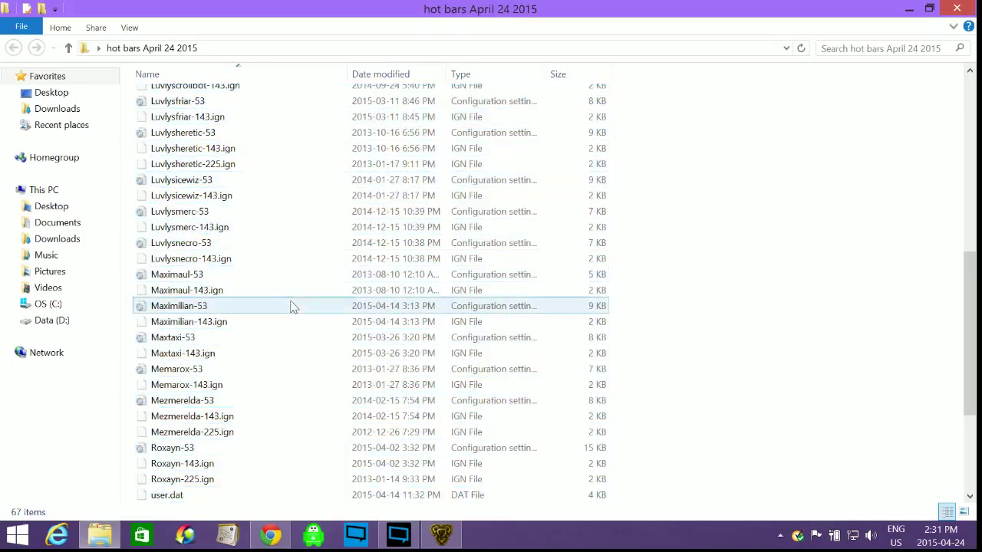
pyautogui.scroll(9, 726, 241)
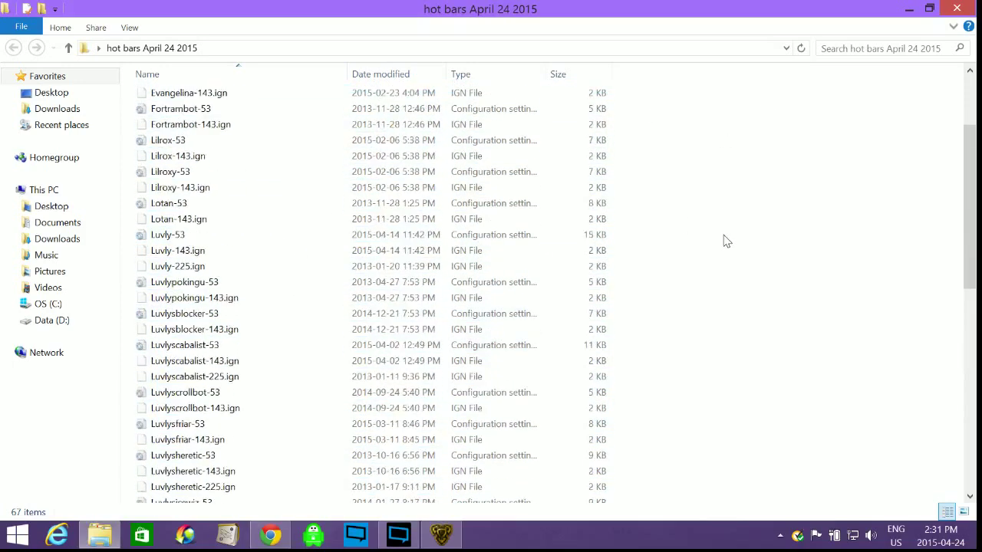
pyautogui.scroll(-14, 726, 241)
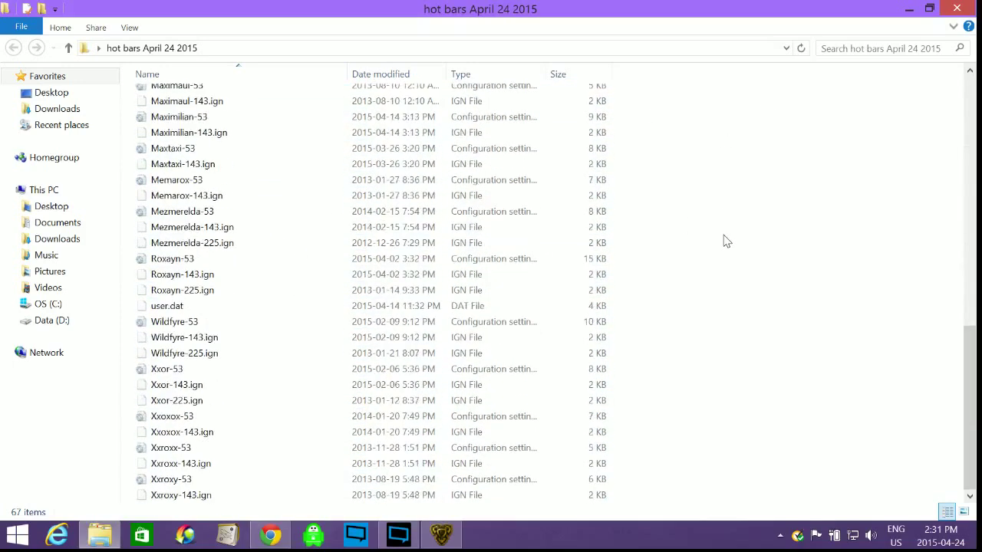
pyautogui.click(957, 9)
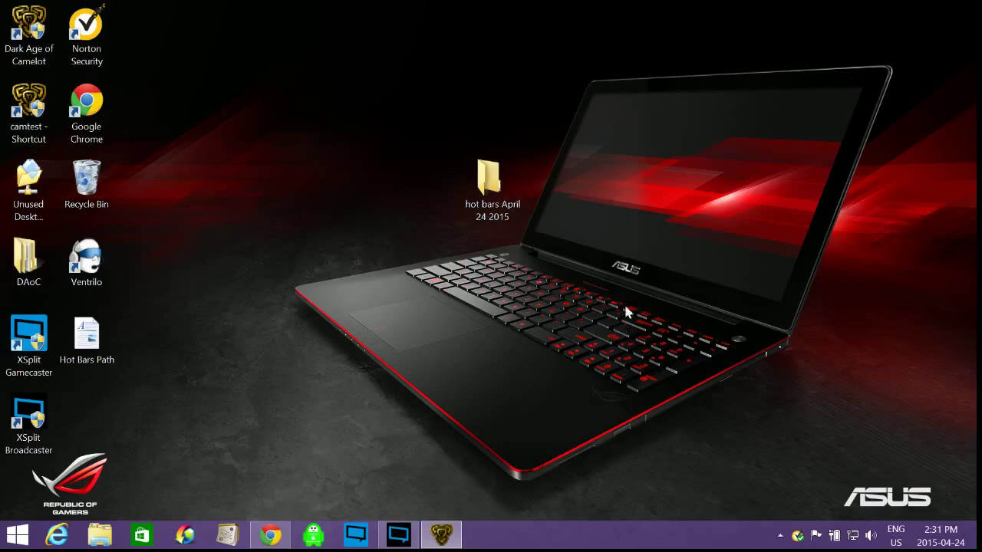
# Copy all 67 files from 'hot bars April 24 2015', then close its window
pyautogui.doubleClick(497, 183)
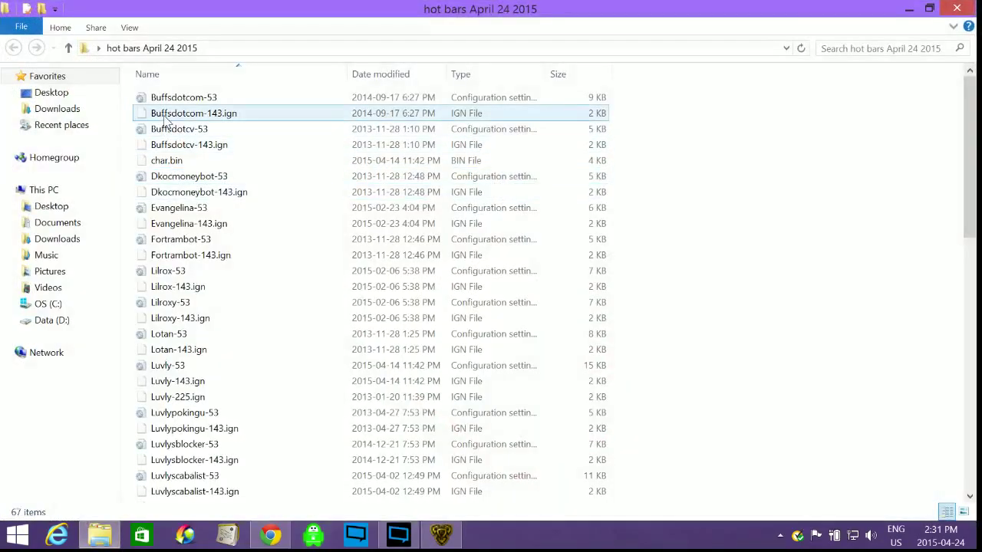
pyautogui.click(61, 27)
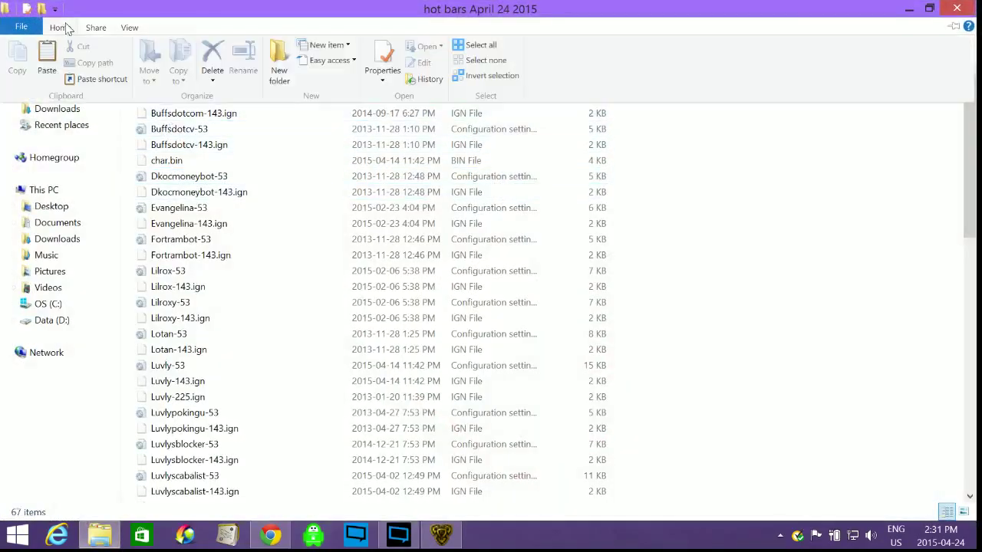
pyautogui.click(481, 44)
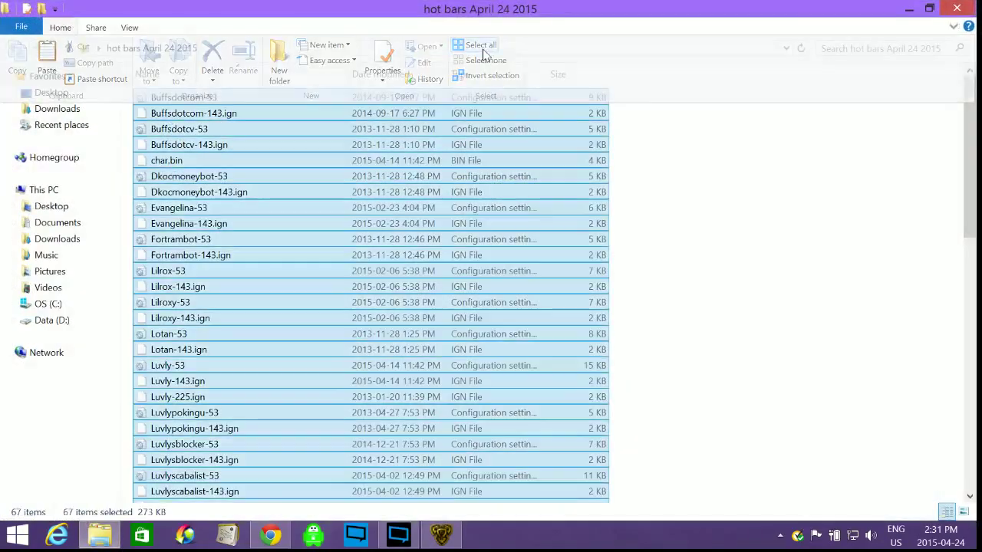
pyautogui.rightClick(287, 165)
pyautogui.click(320, 244)
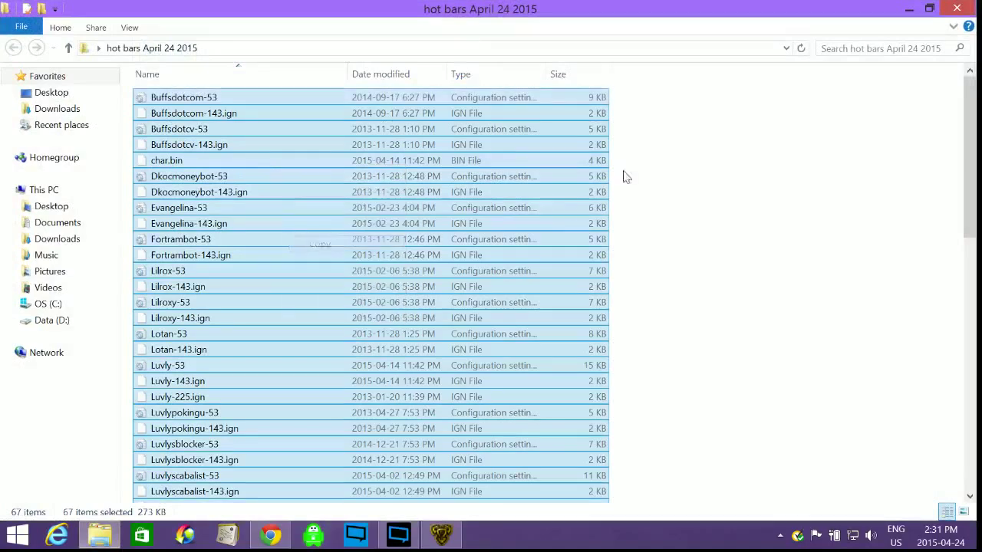
pyautogui.click(959, 9)
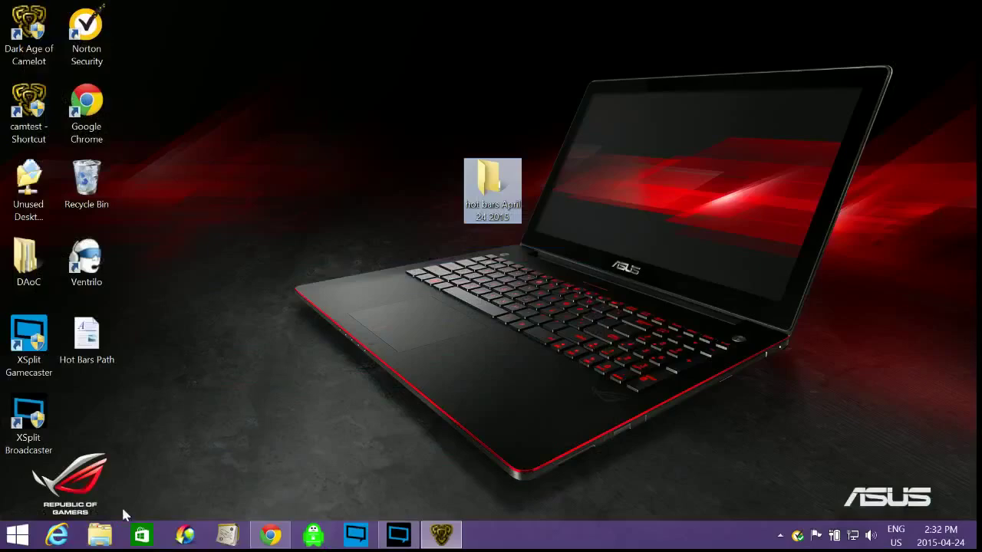
# Navigate from OS (C:) through Users, AppData, Roaming, Electronic Arts, Dark Age of Camelot to LotM
pyautogui.click(101, 537)
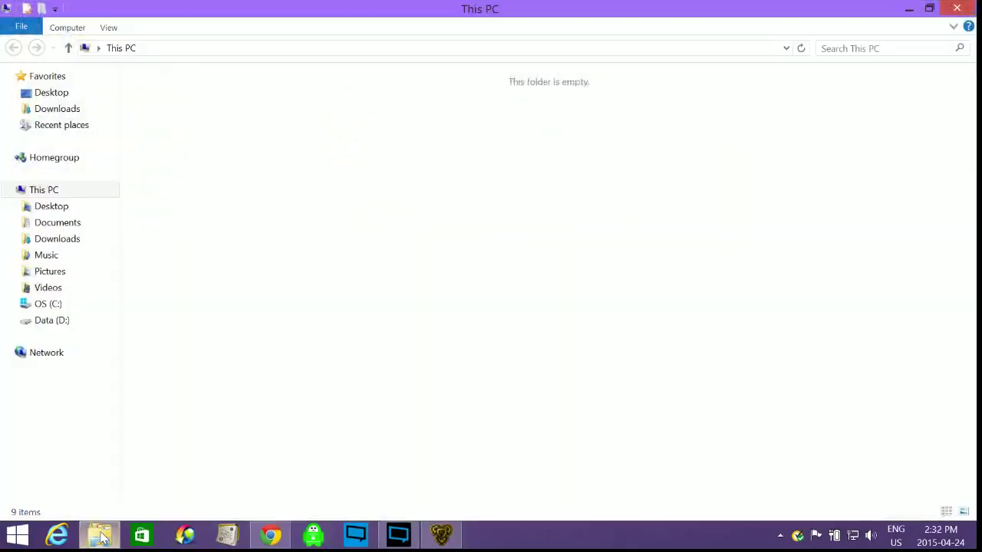
pyautogui.click(39, 306)
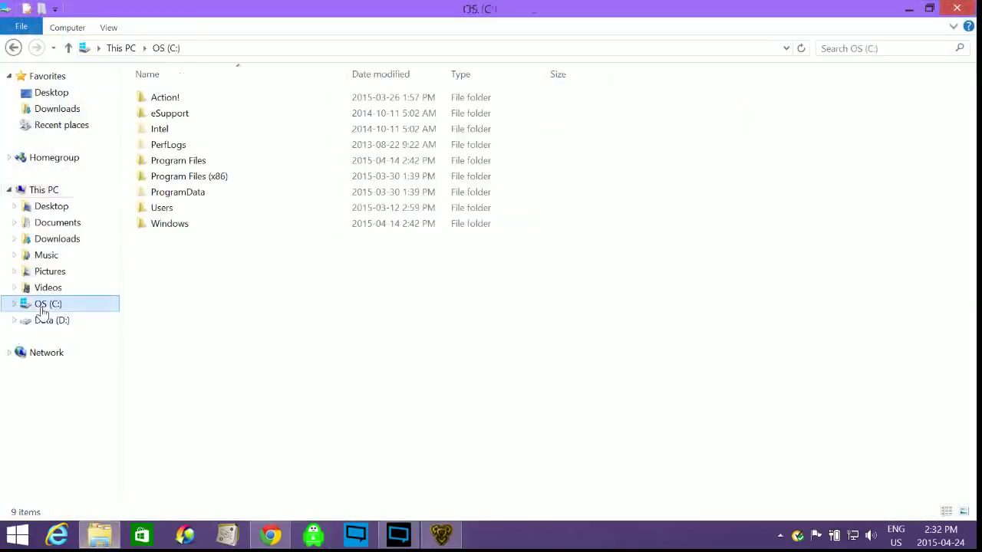
pyautogui.doubleClick(170, 208)
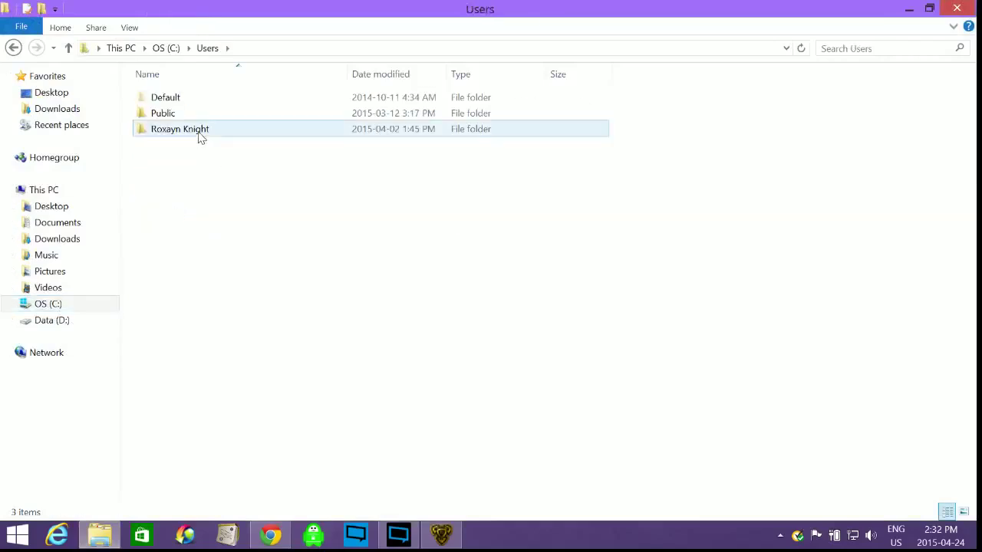
pyautogui.doubleClick(198, 134)
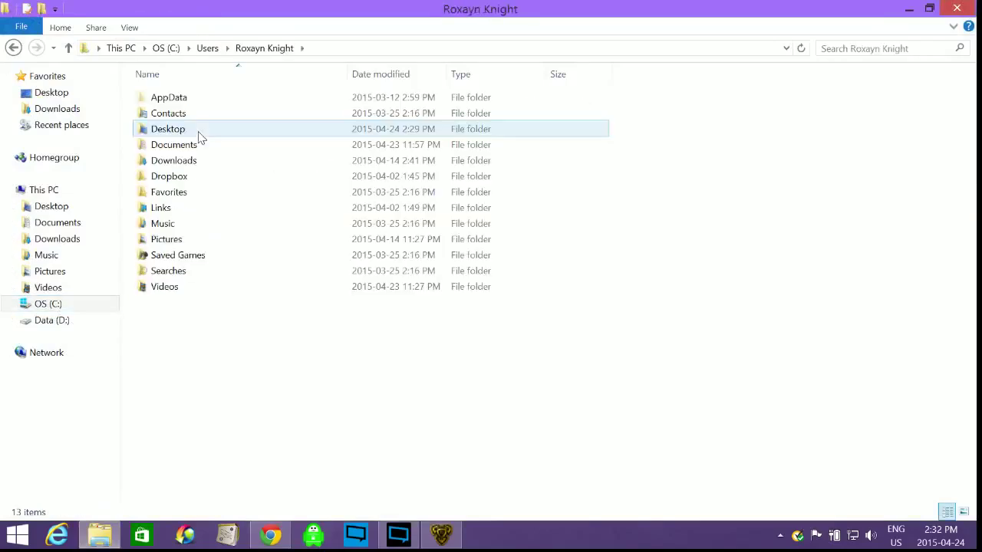
pyautogui.click(177, 100)
pyautogui.doubleClick(176, 100)
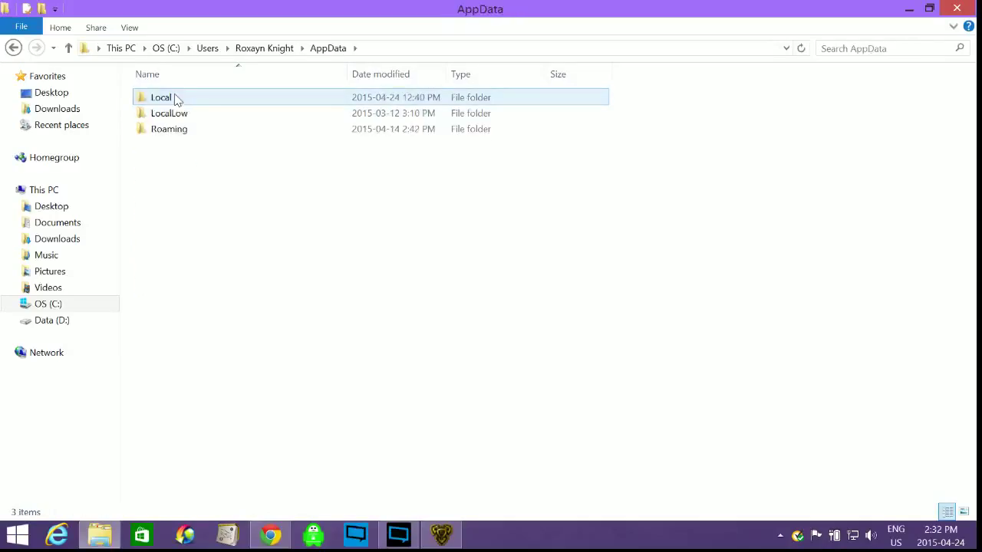
pyautogui.doubleClick(190, 132)
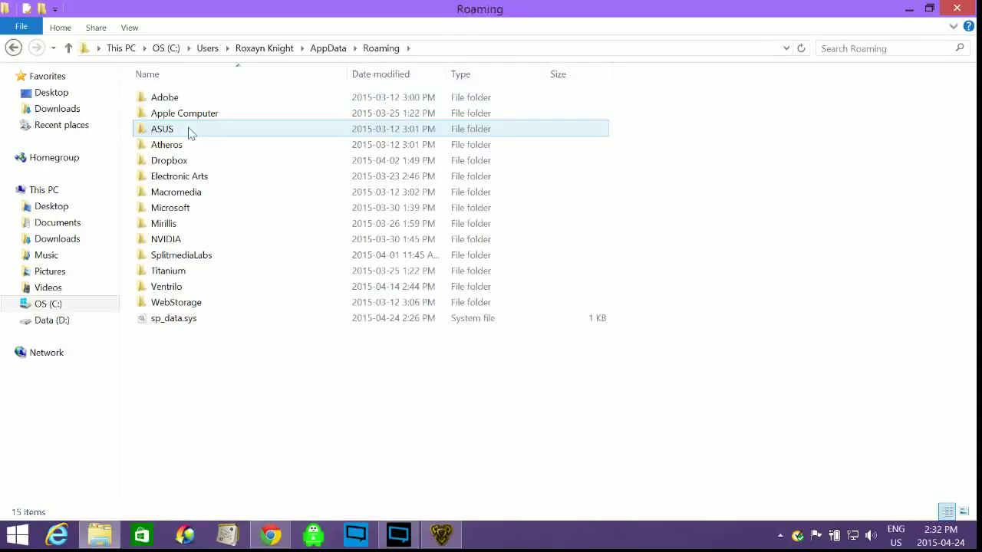
pyautogui.doubleClick(208, 178)
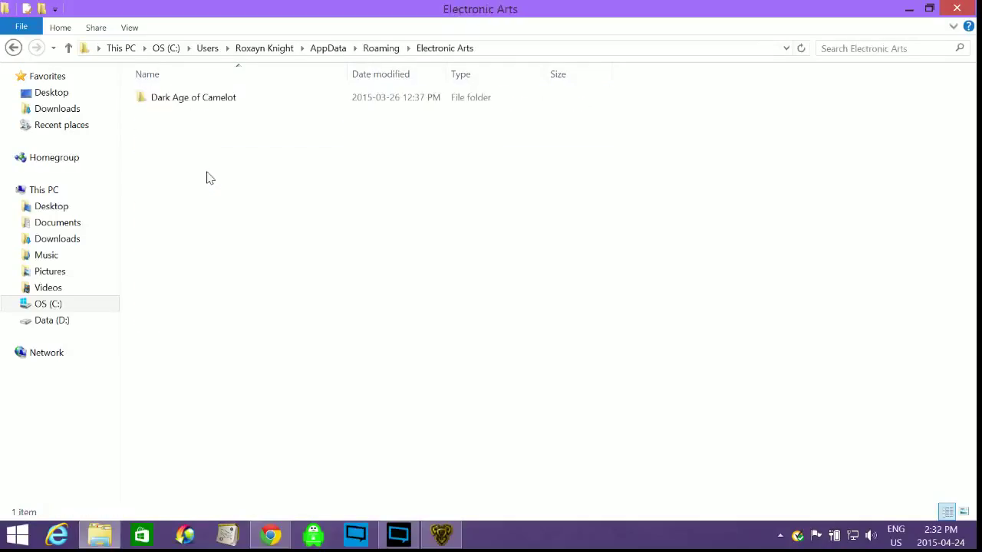
pyautogui.click(206, 107)
pyautogui.doubleClick(206, 107)
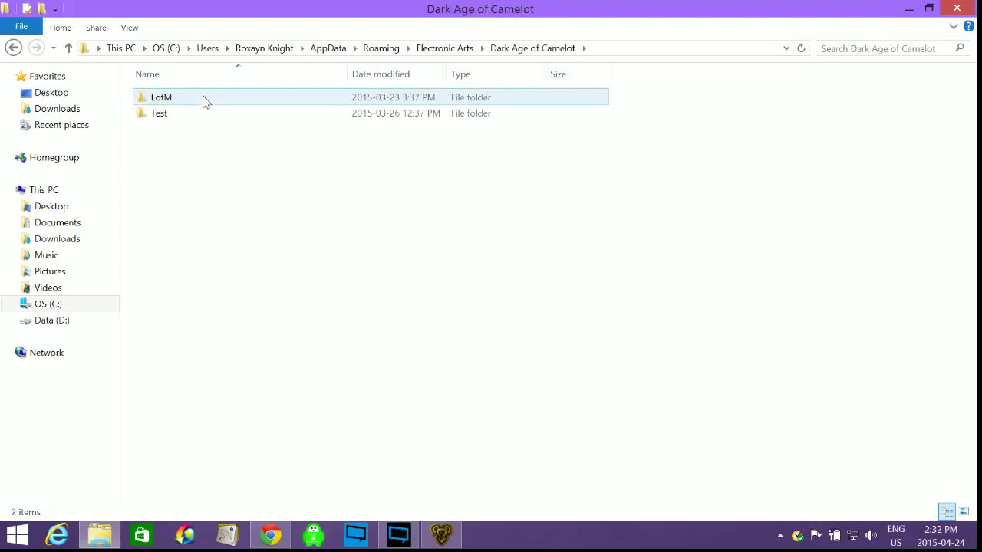
pyautogui.doubleClick(204, 99)
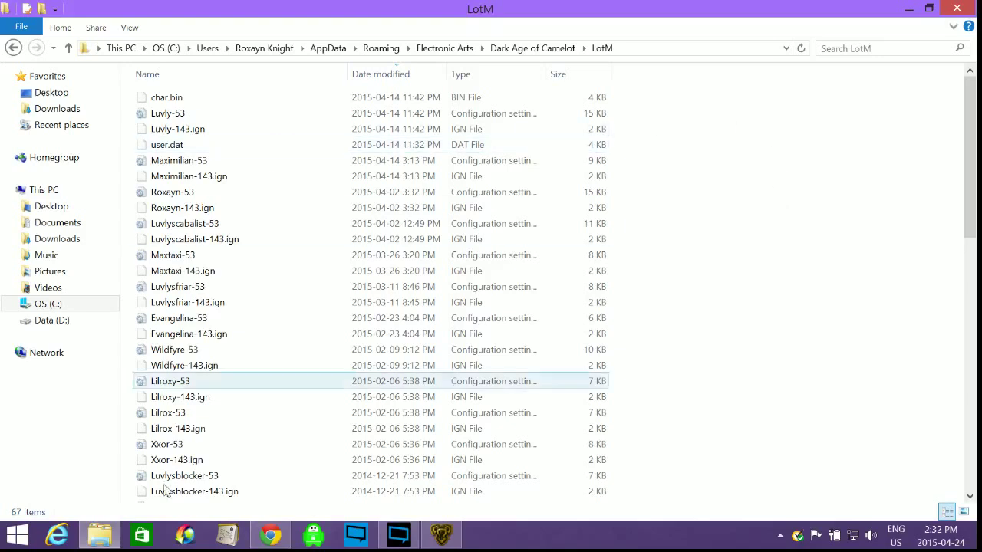
# Paste the backup copies into LotM, replacing the existing files
pyautogui.rightClick(736, 196)
pyautogui.click(788, 289)
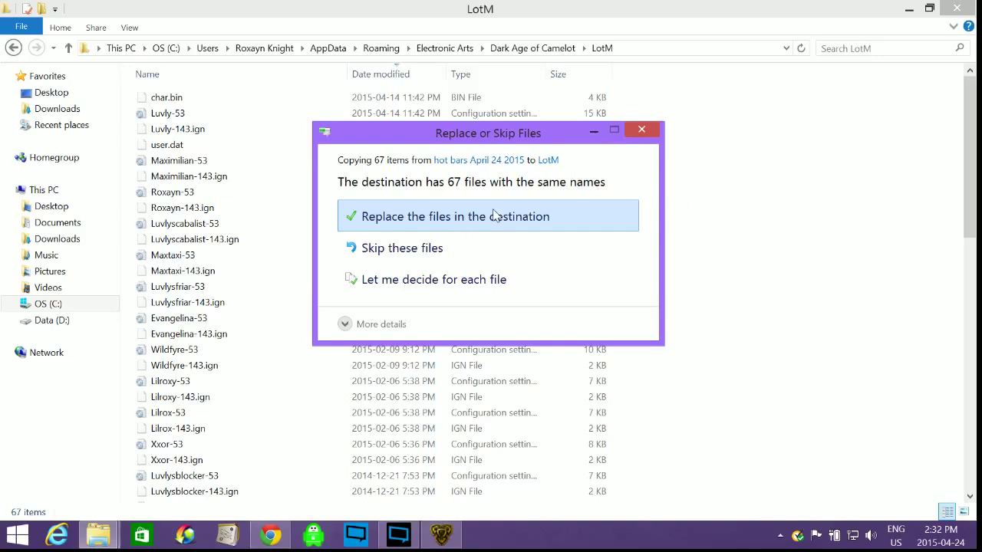
pyautogui.press('Return')
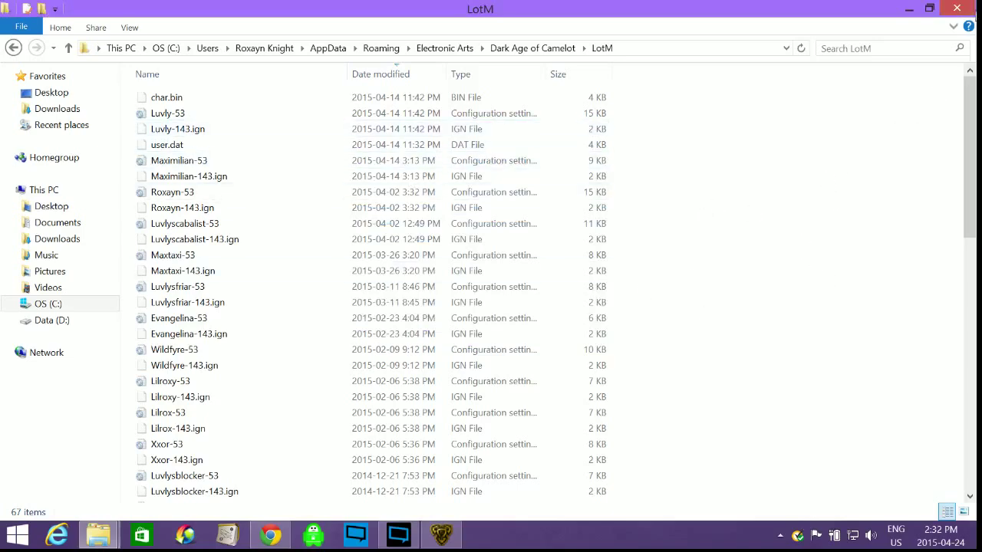
# Close the LotM window and dismiss the leftover replace prompt
pyautogui.click(961, 8)
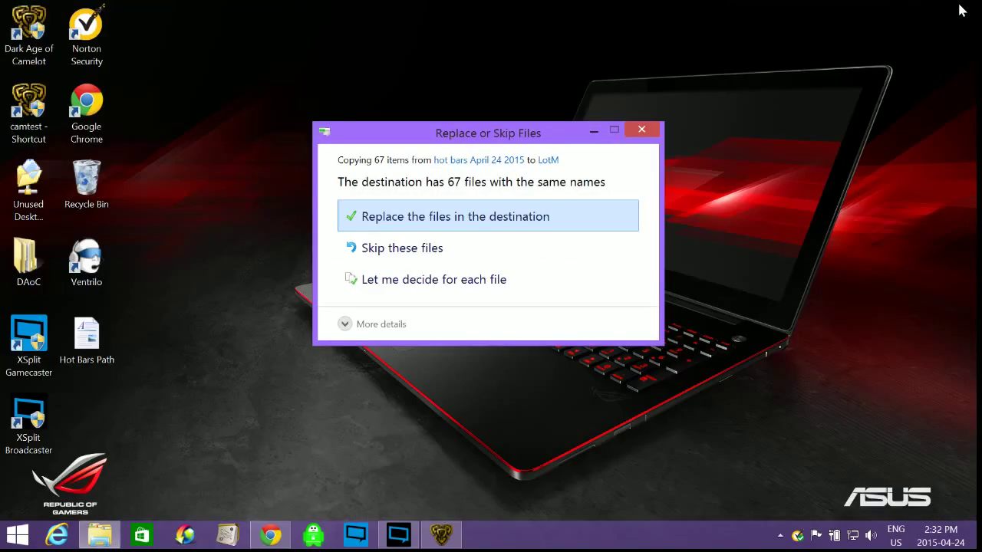
pyautogui.click(652, 133)
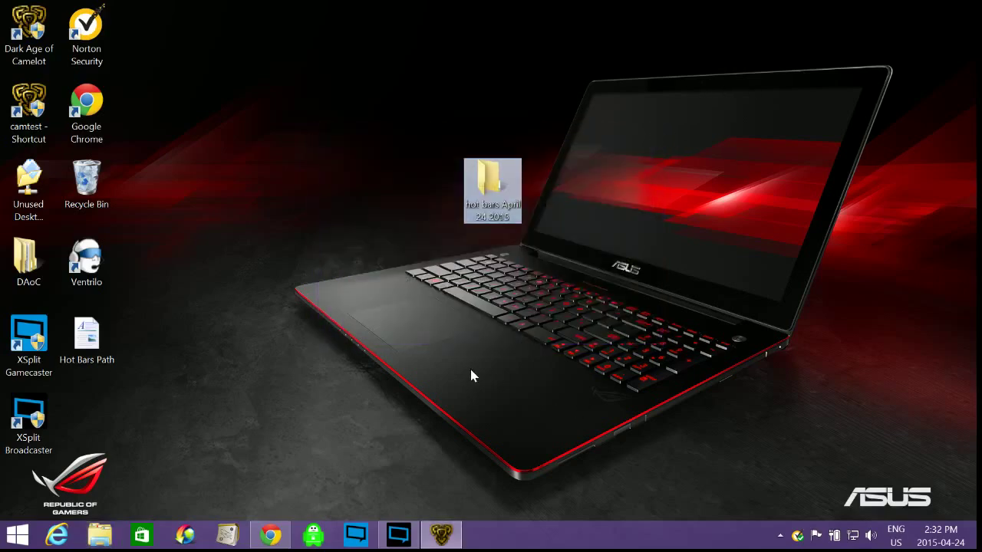
pyautogui.click(87, 337)
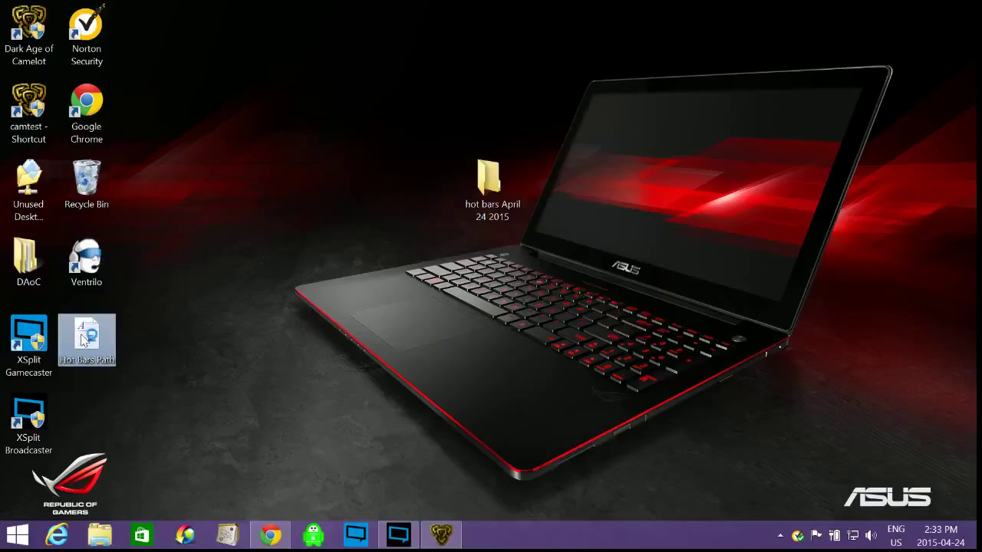
# Open the desktop's Hot Bars Path file in WordPad
pyautogui.doubleClick(87, 337)
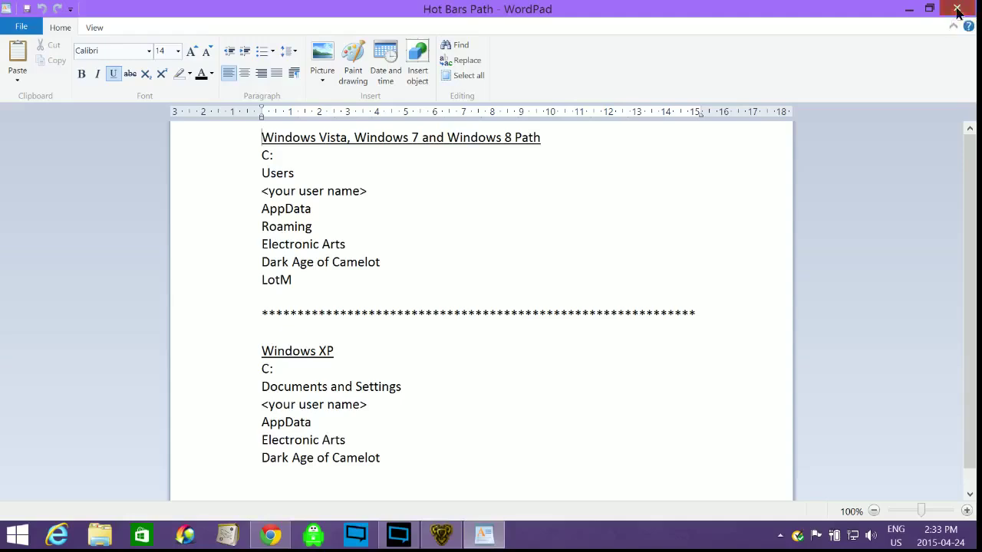
# Close WordPad and bring up the Dark Age of Camelot newsletter article in Chrome
pyautogui.click(957, 9)
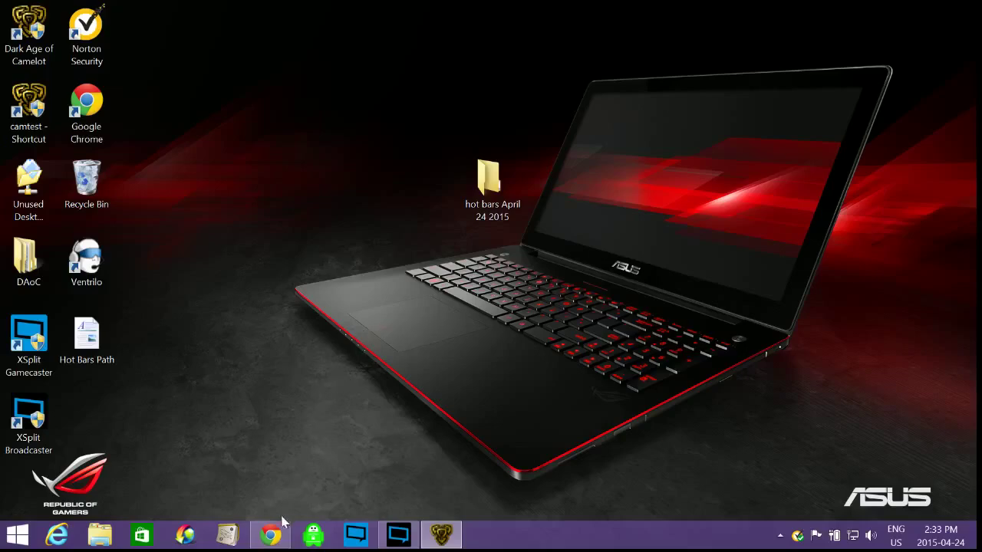
pyautogui.click(361, 470)
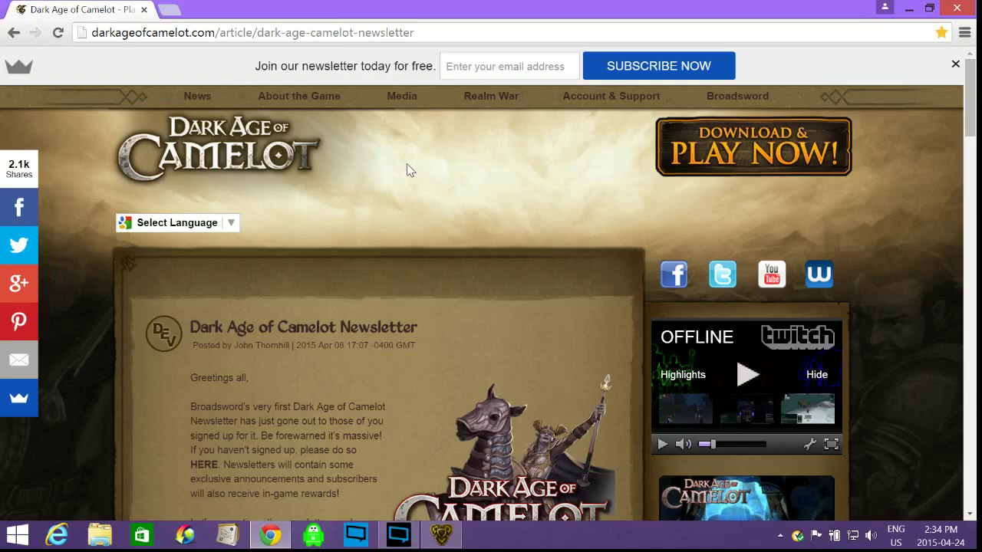
pyautogui.scroll(-2, 409, 170)
pyautogui.scroll(2, 406, 164)
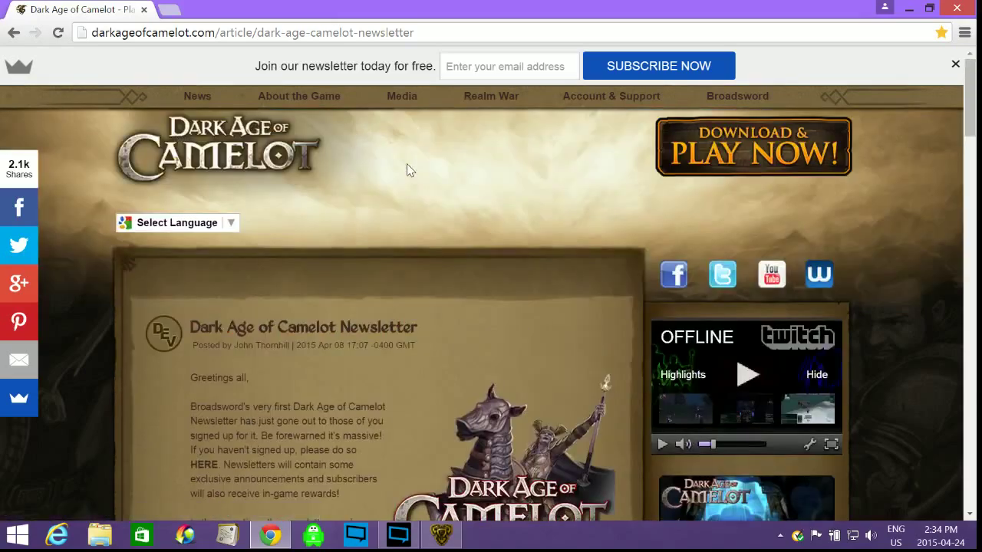